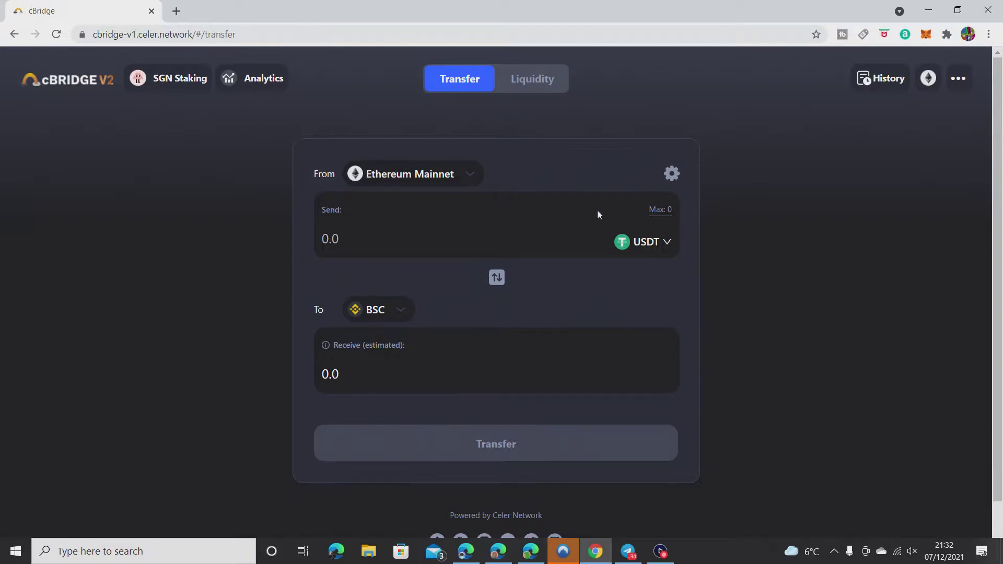
# Step: Open the source chain list from the Ethereum Mainnet From selector
pyautogui.click(464, 175)
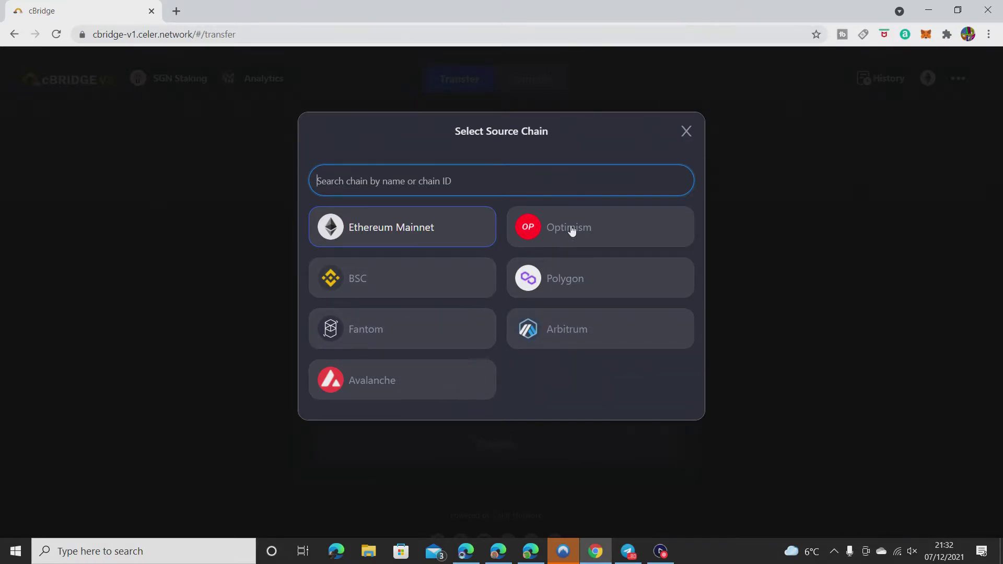
# Step: Keep Ethereum Mainnet as the source and change the sent token from USDT to ETH
pyautogui.click(452, 240)
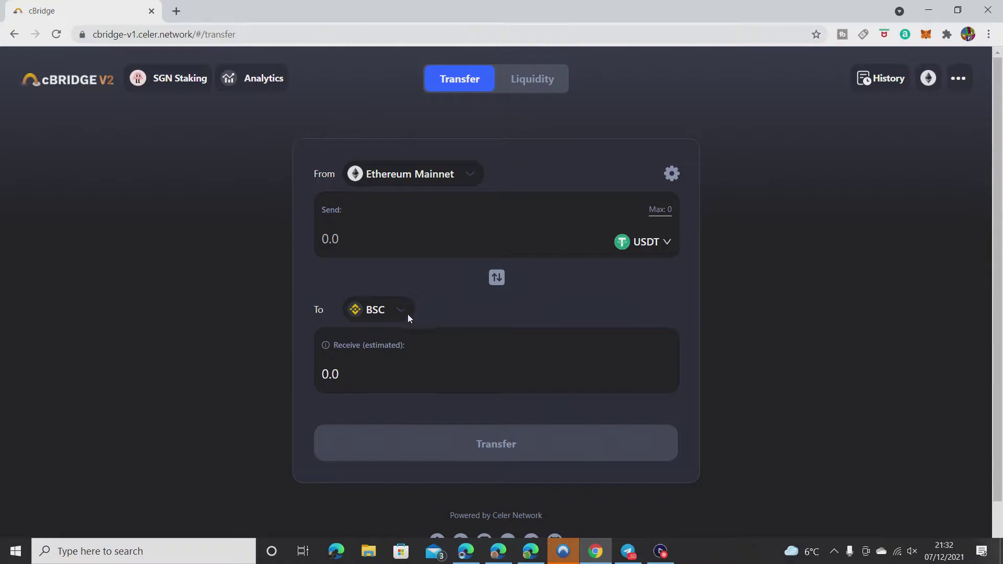
pyautogui.click(637, 243)
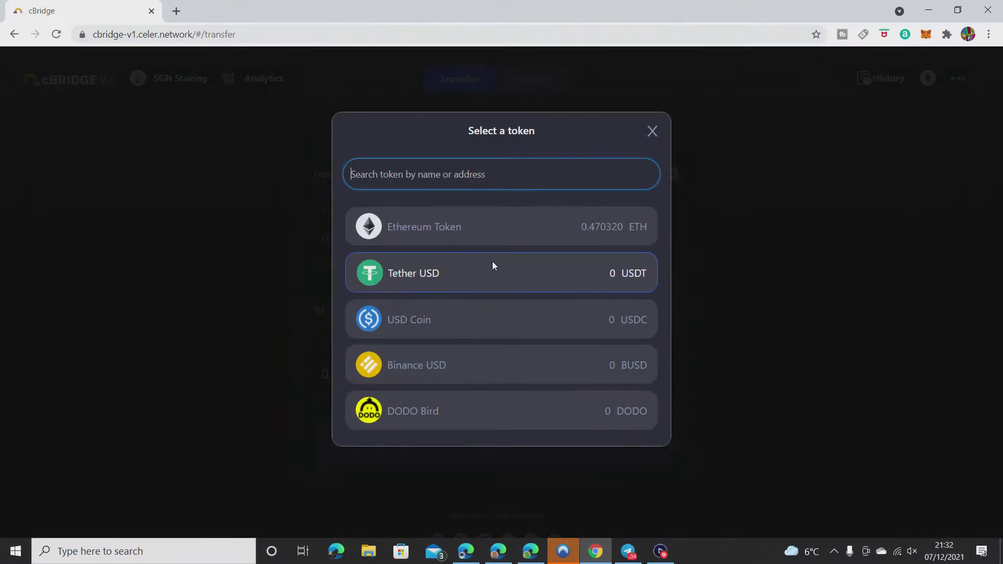
pyautogui.click(488, 231)
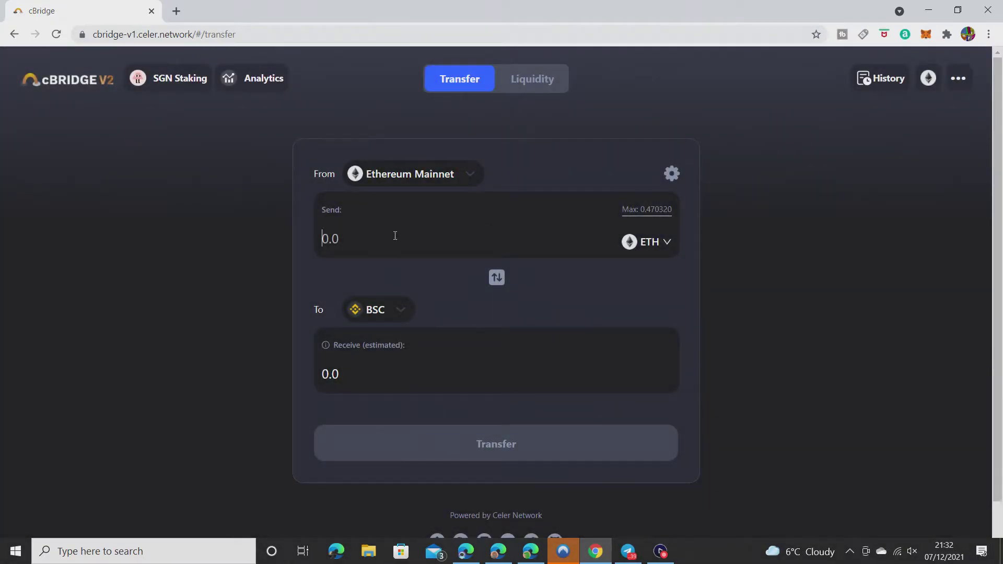
pyautogui.click(396, 234)
# Step: Enter 0.05 ETH to send, start the transfer, and accept the updated bridge rate
pyautogui.write('.05')
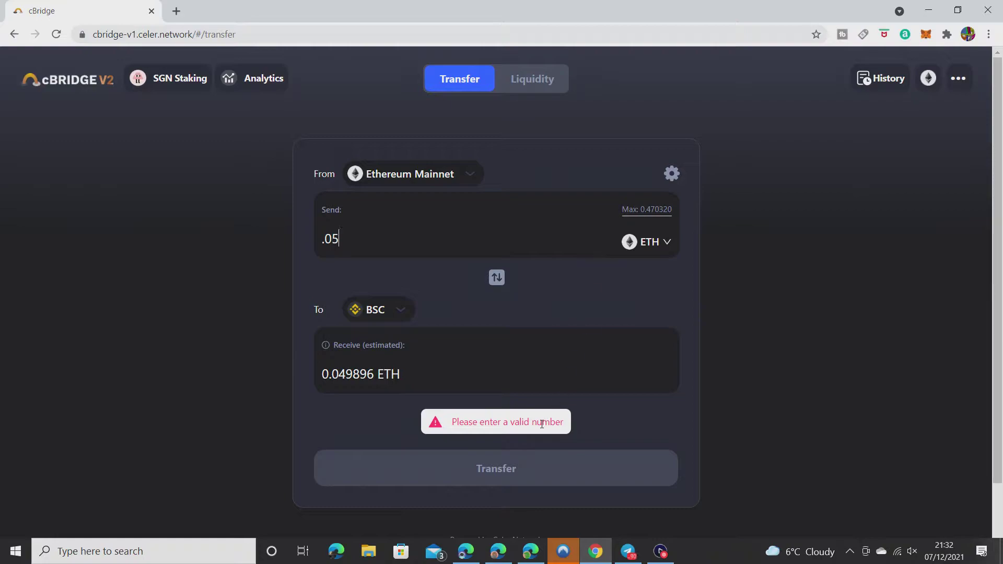
pyautogui.click(646, 211)
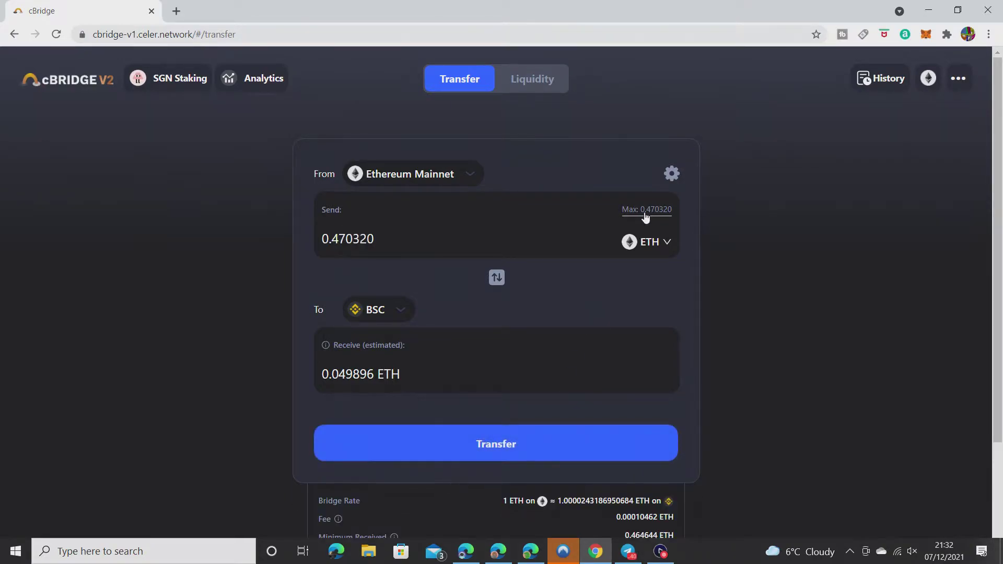
pyautogui.click(442, 238)
pyautogui.press('BackSpace')
pyautogui.press('BackSpace')
pyautogui.press('BackSpace')
pyautogui.press('BackSpace')
pyautogui.press('BackSpace')
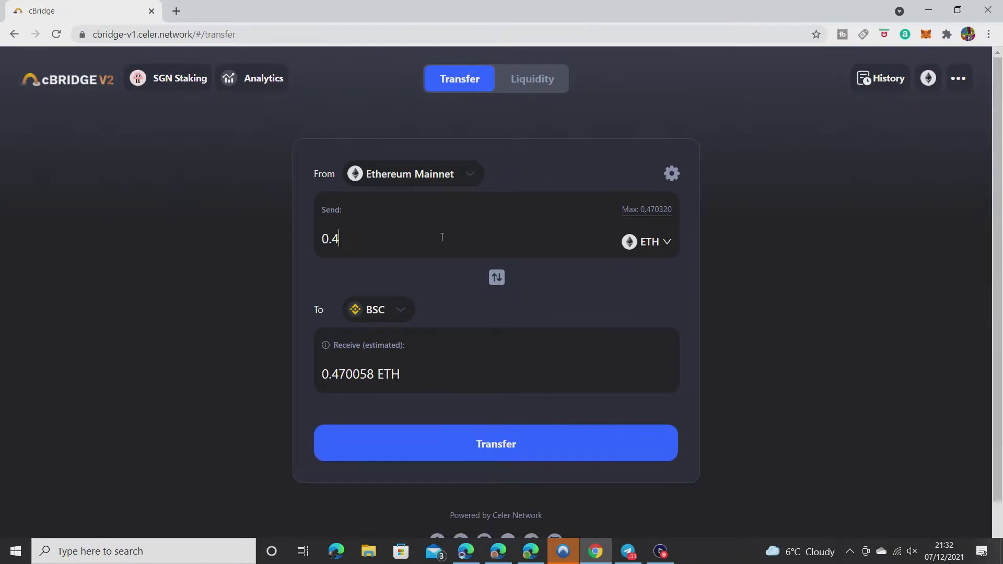
pyautogui.press('BackSpace')
pyautogui.write('05')
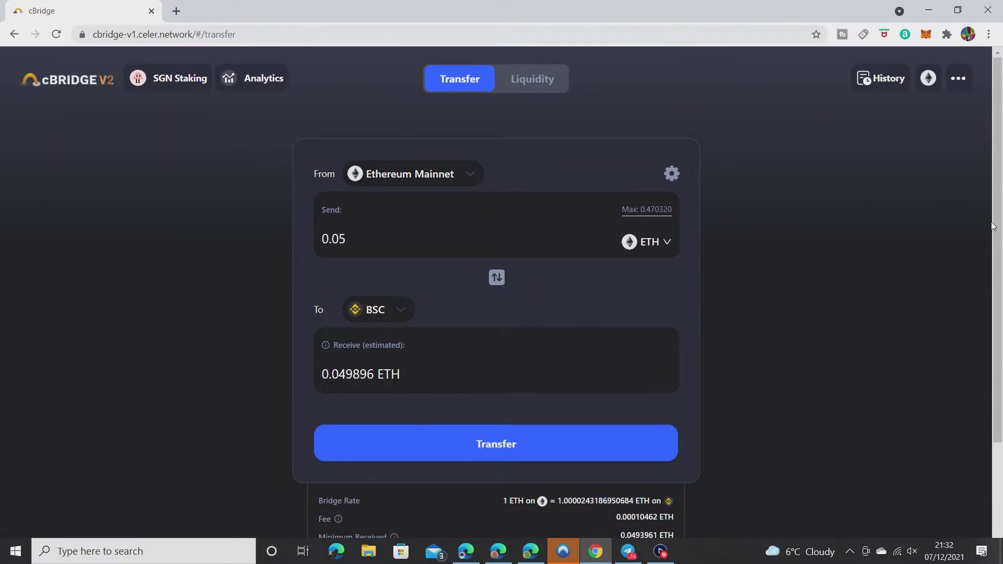
pyautogui.moveTo(993, 227); pyautogui.dragTo(993, 293)
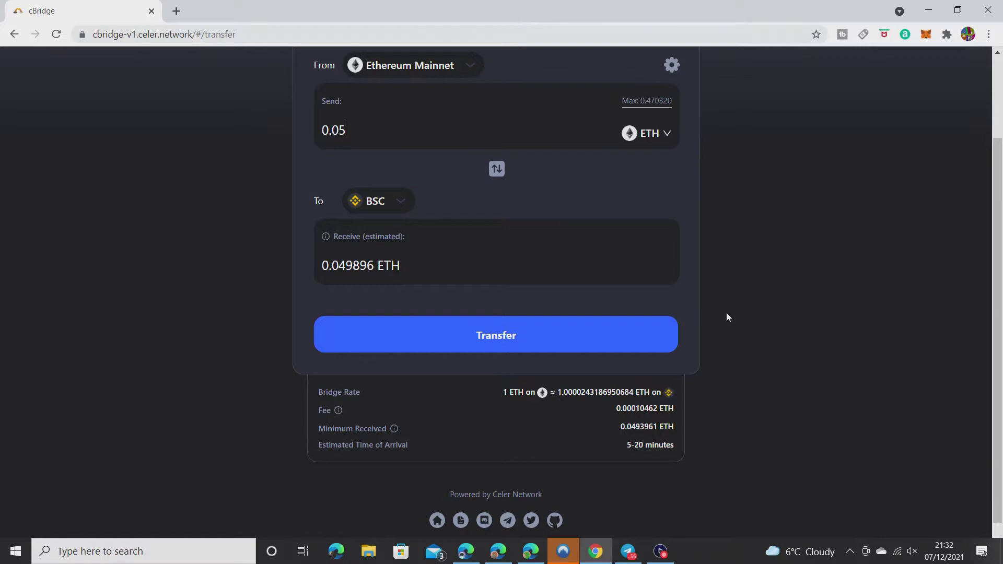
pyautogui.click(614, 338)
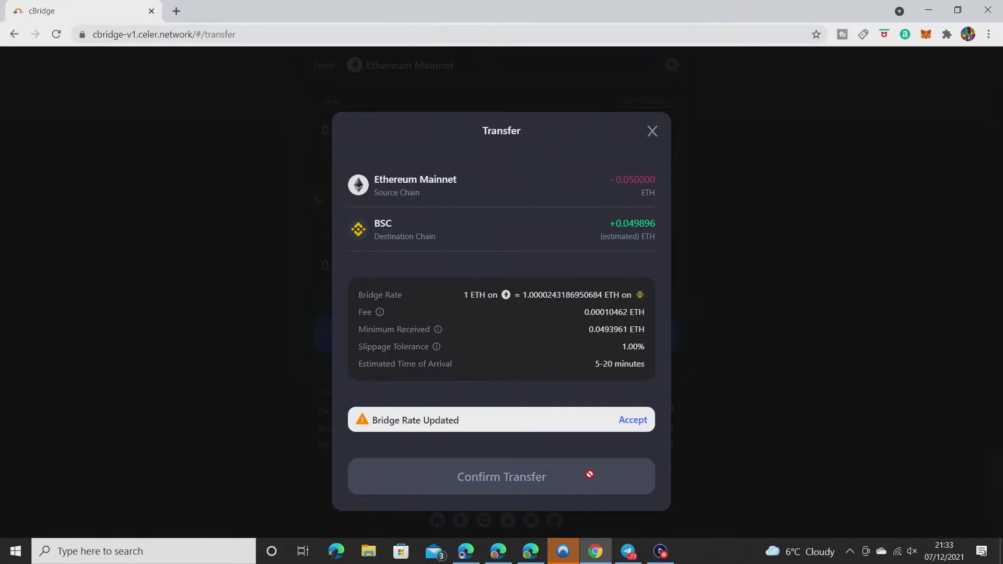
pyautogui.click(636, 419)
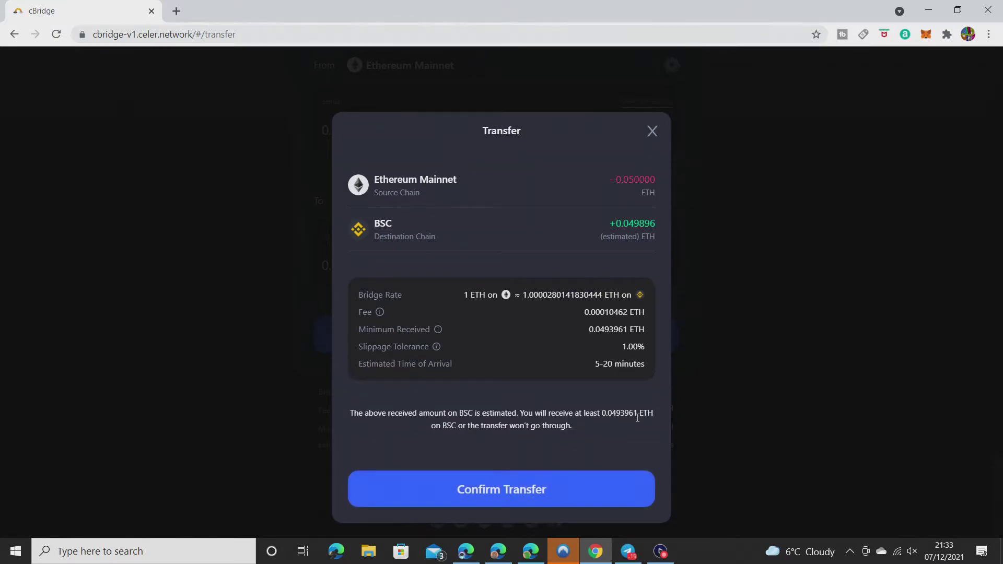
# Step: Confirm the 0.05 ETH transfer and approve it in the MetaMask notification
pyautogui.click(603, 481)
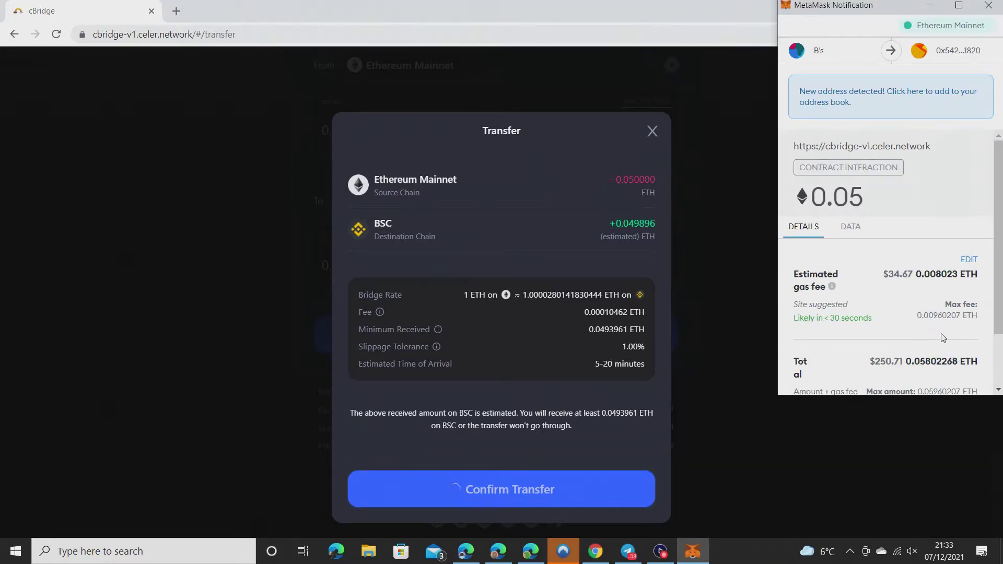
pyautogui.moveTo(1002, 229); pyautogui.dragTo(1001, 281)
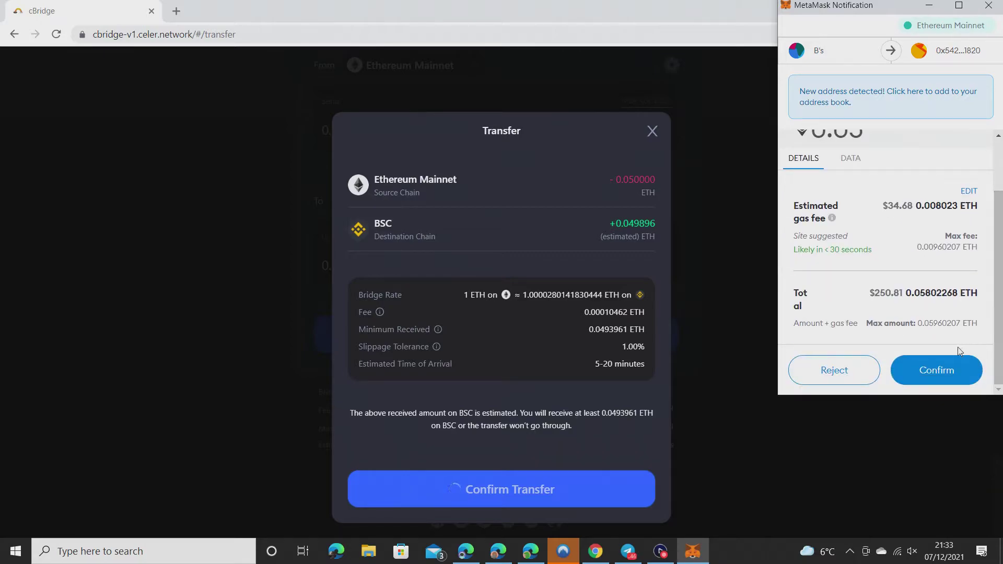
pyautogui.click(936, 369)
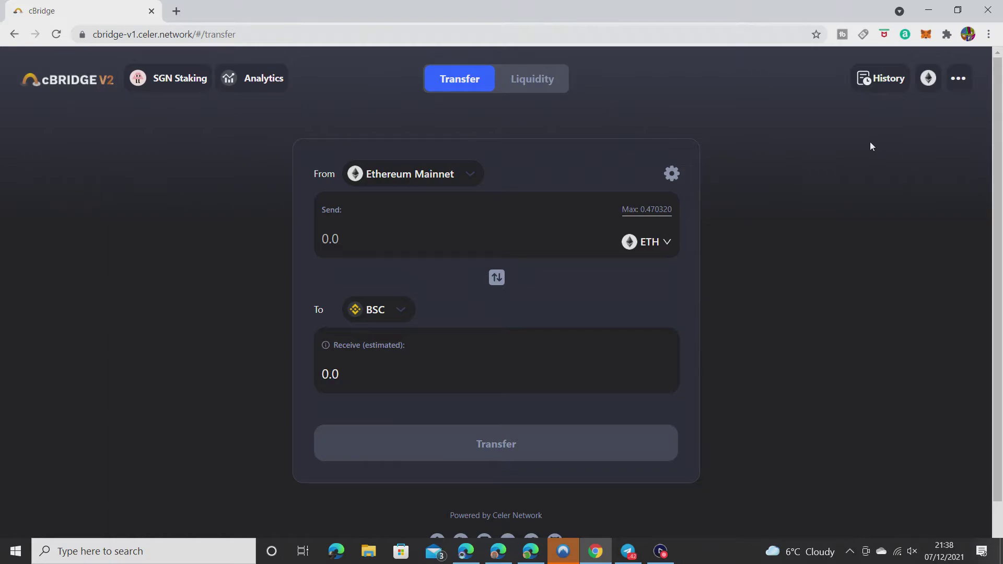
# Step: Check that the 0.05 ETH bridge to BSC shows as Completed in Transfer History, then close it
pyautogui.click(872, 90)
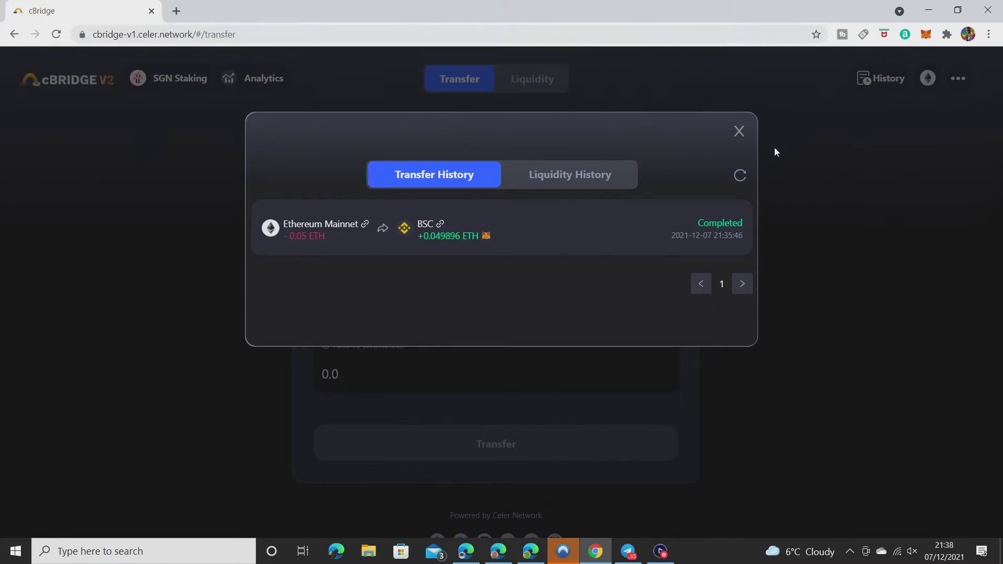
pyautogui.click(739, 131)
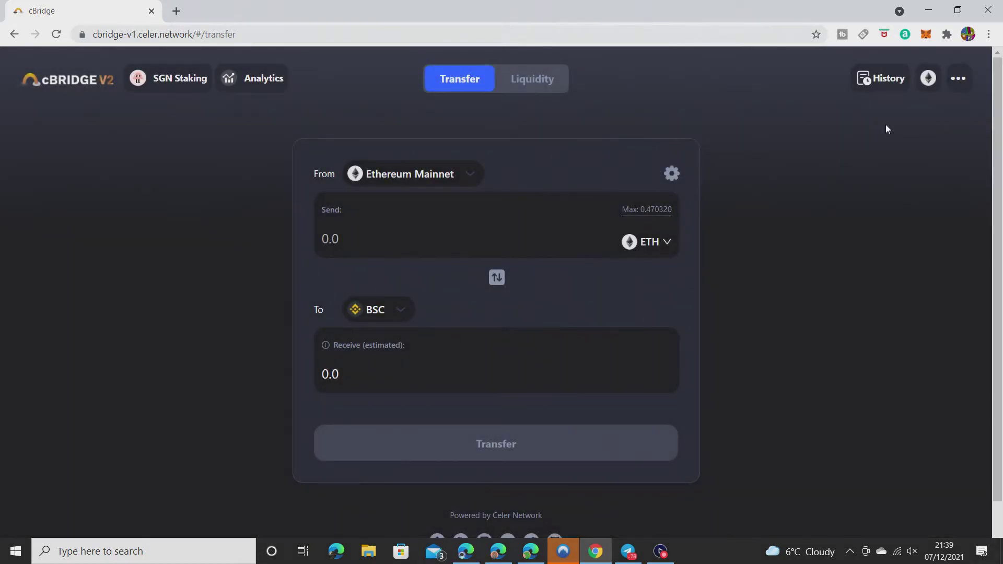
# Step: Switch MetaMask to BSC Mainnet, show its Assets, and expand the wallet to a full-page tab
pyautogui.click(925, 34)
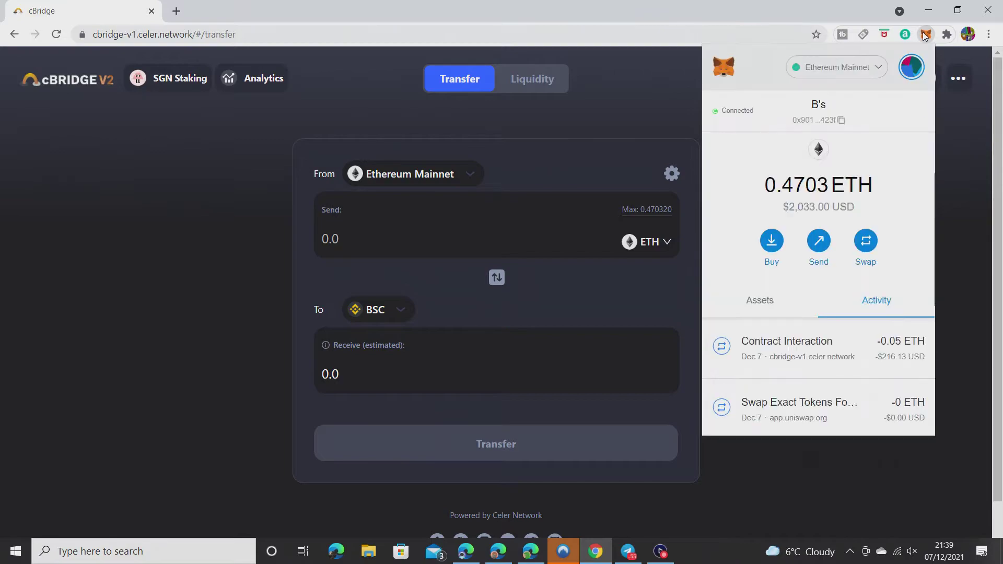
pyautogui.click(867, 72)
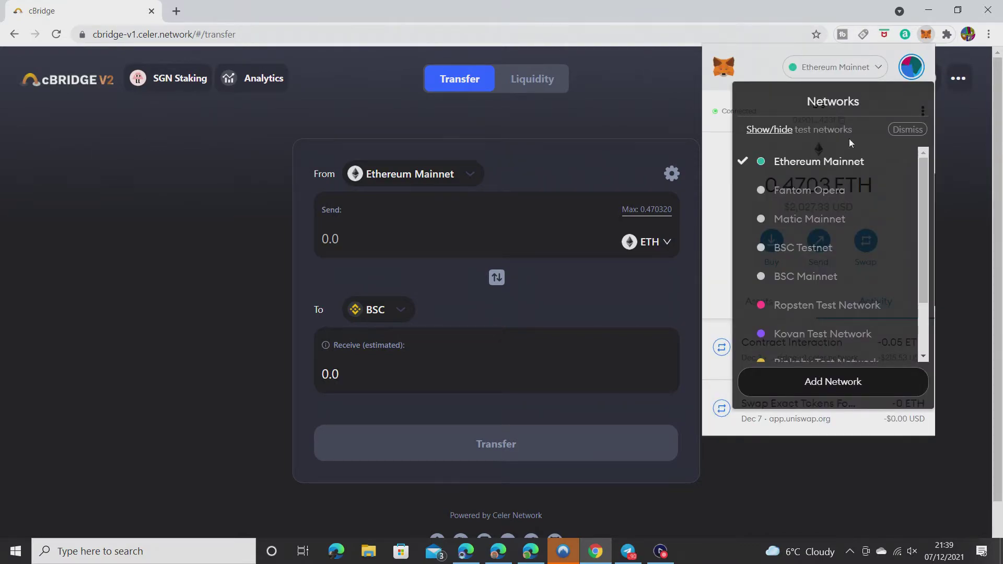
pyautogui.click(835, 277)
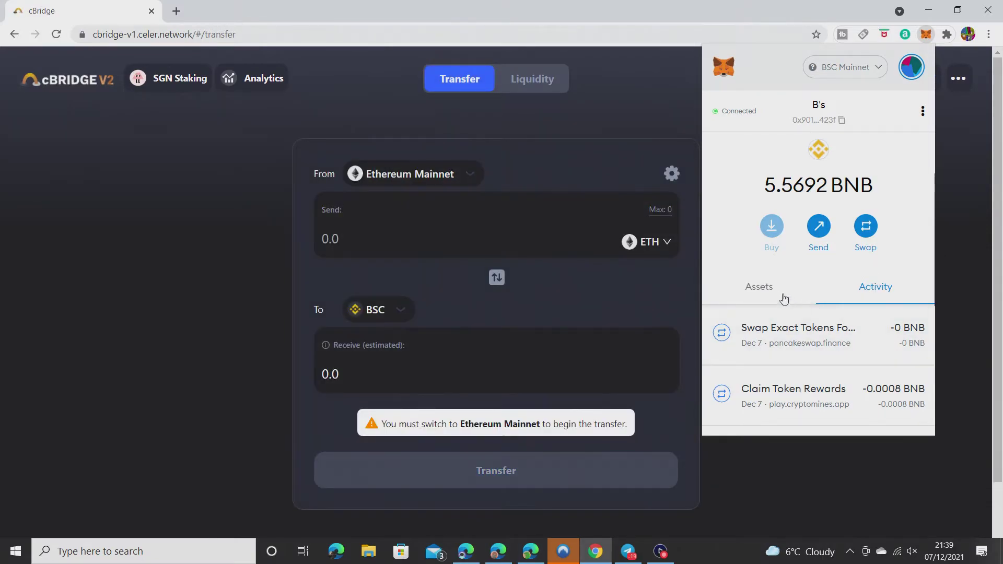
pyautogui.click(782, 295)
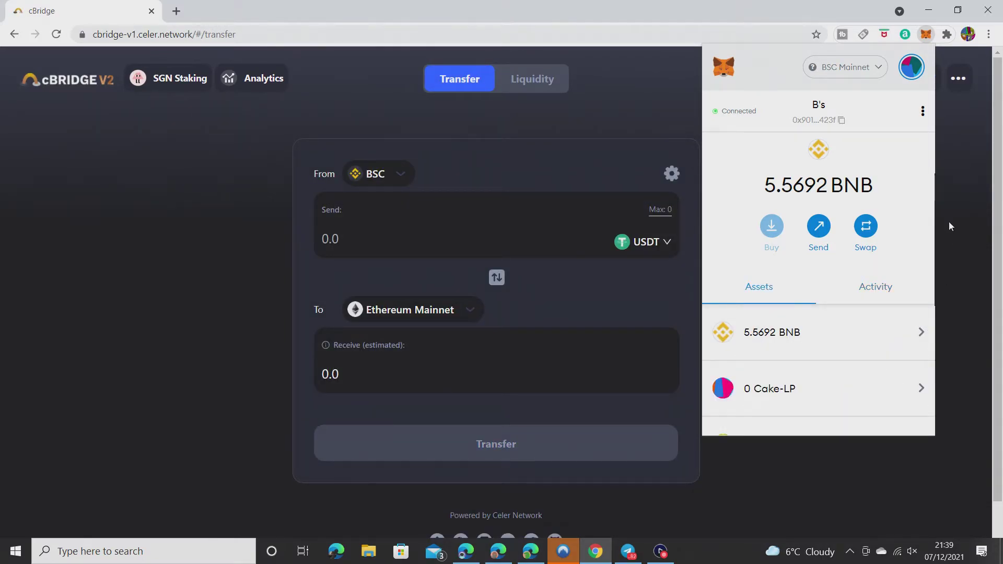
pyautogui.click(923, 111)
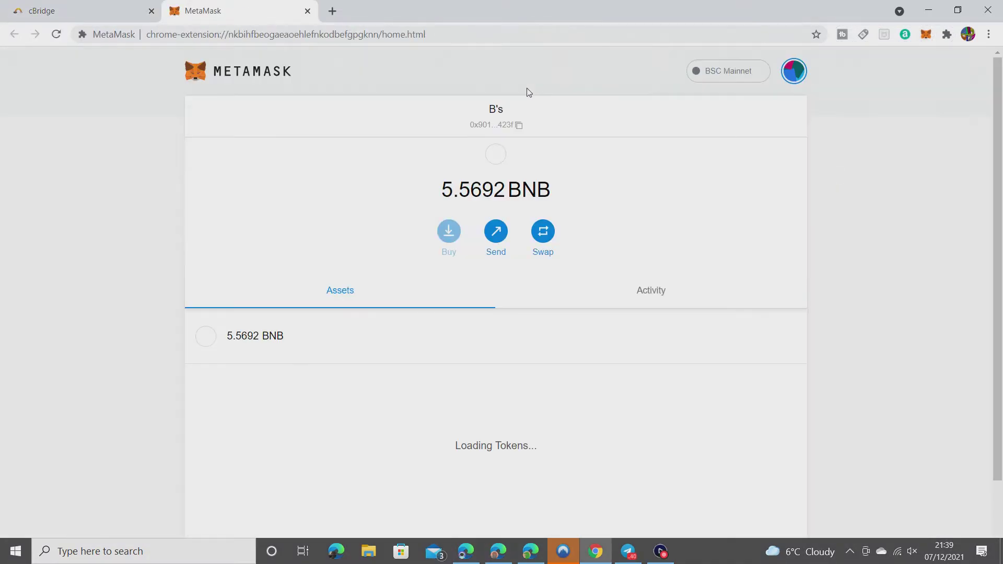
# Step: Scroll through the BSC Mainnet assets list in the full-page MetaMask wallet
pyautogui.moveTo(998, 128); pyautogui.dragTo(999, 99)
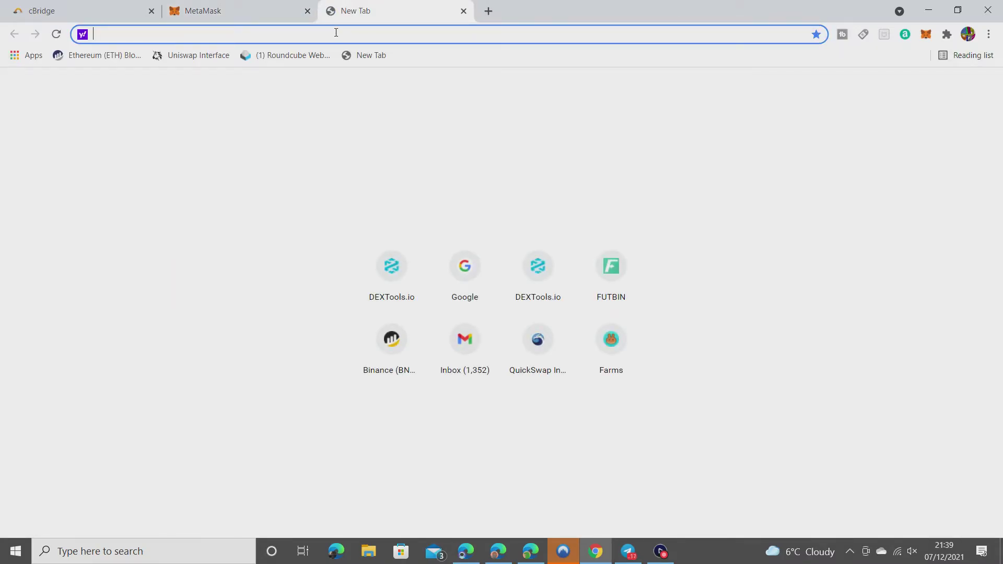
# Step: Copy Ethereum's BEP20 contract address from its CoinMarketCap page, then return to MetaMask
pyautogui.write('coinmarketcap.com')
pyautogui.press('Return')
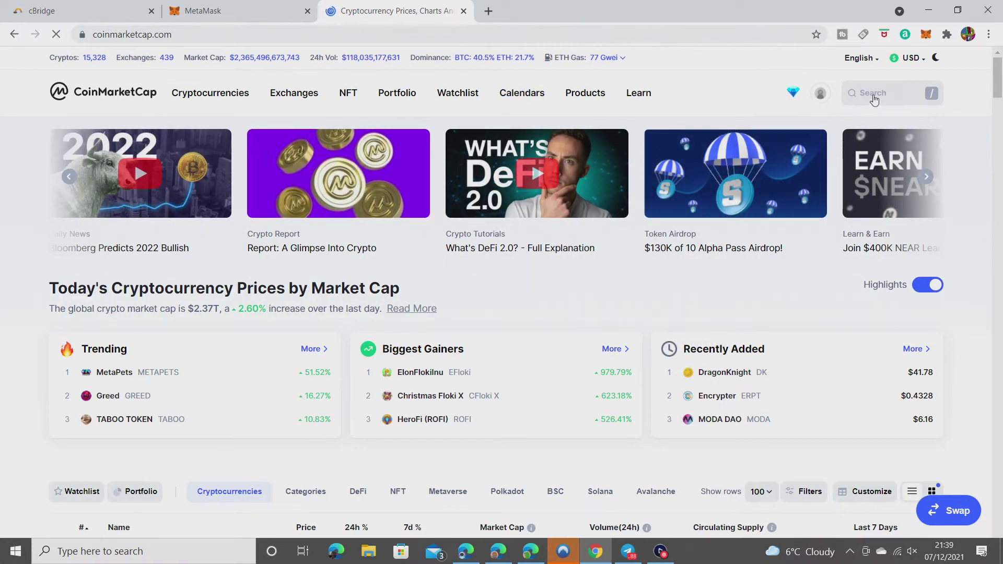
pyautogui.click(874, 95)
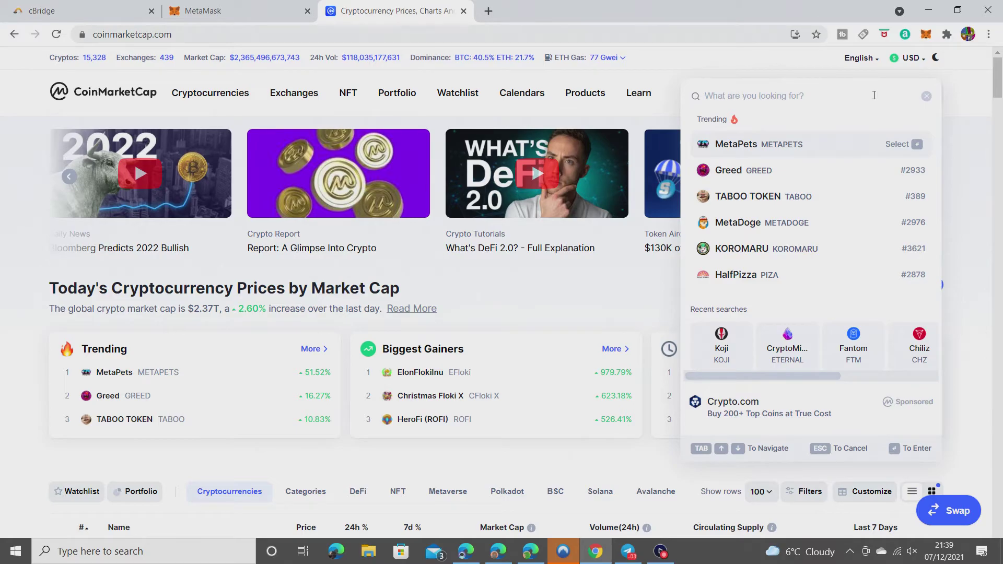
pyautogui.write('ether')
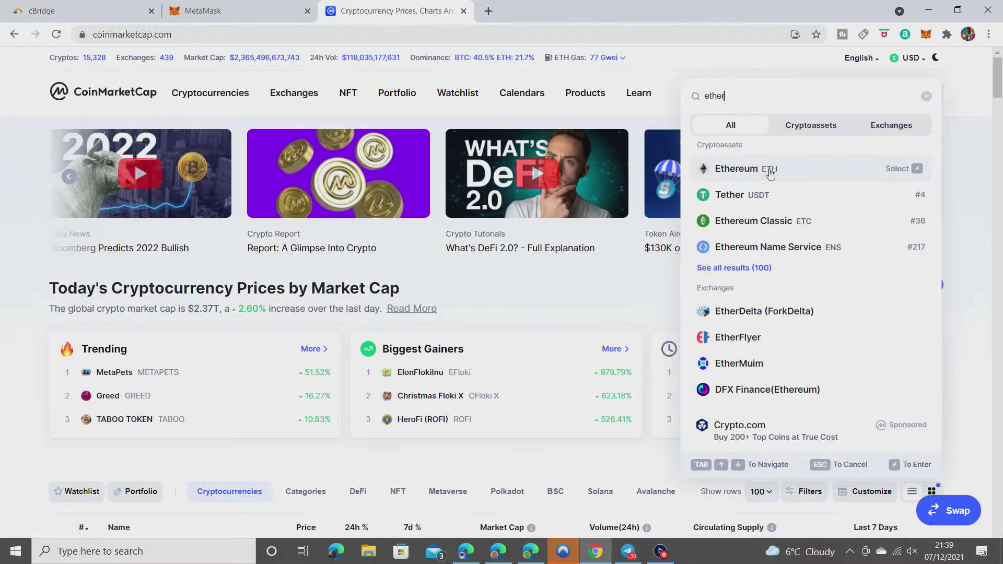
pyautogui.click(754, 172)
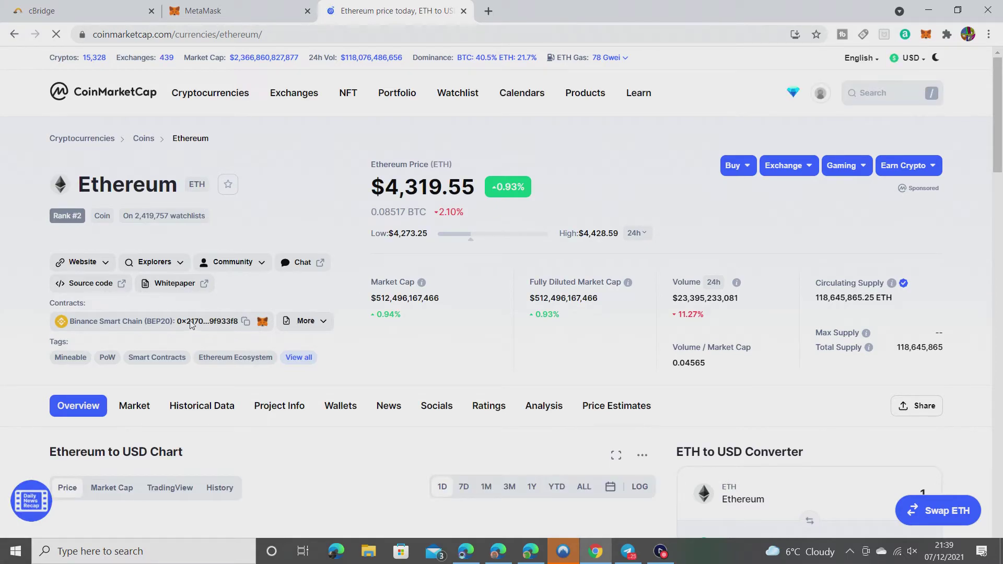
pyautogui.click(245, 322)
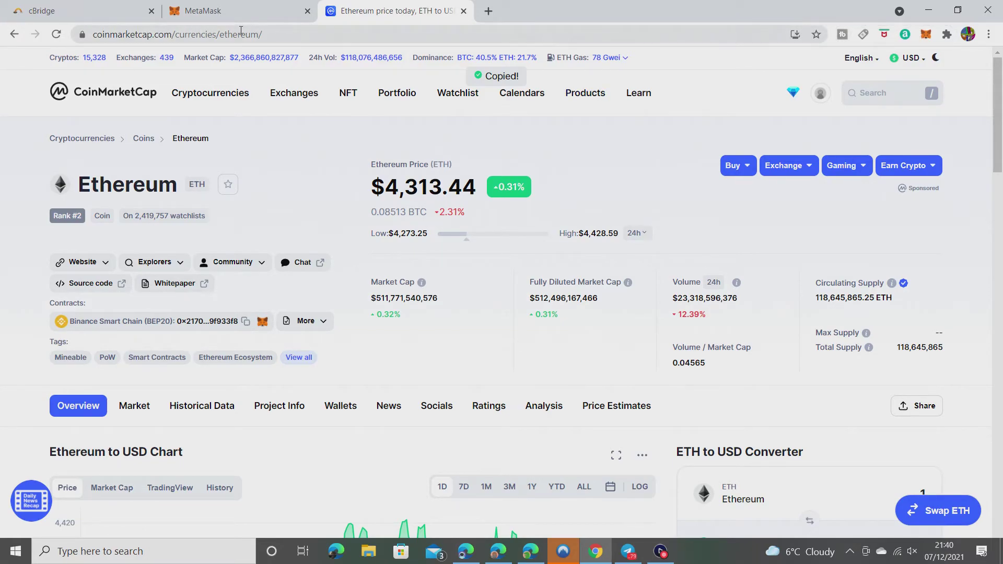
pyautogui.click(229, 19)
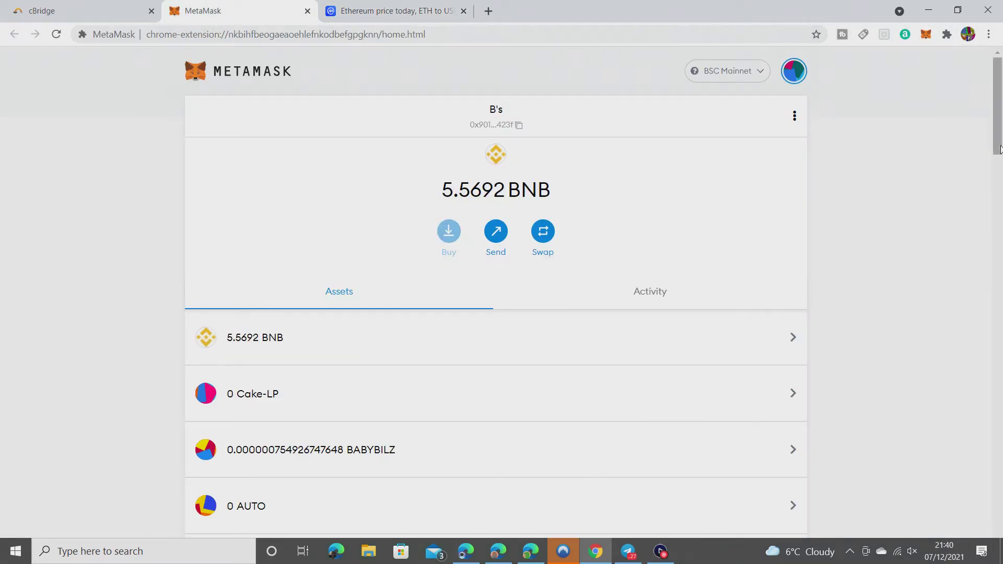
# Step: Paste the Ethereum contract into Import tokens, find it already added, and scroll to the ETH row
pyautogui.scroll(-12, 992, 231)
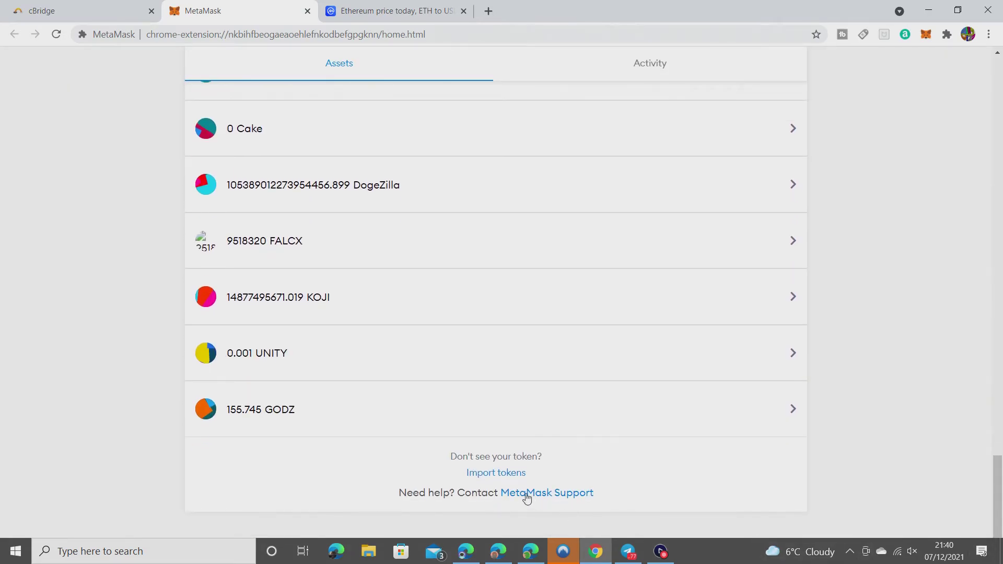
pyautogui.click(497, 473)
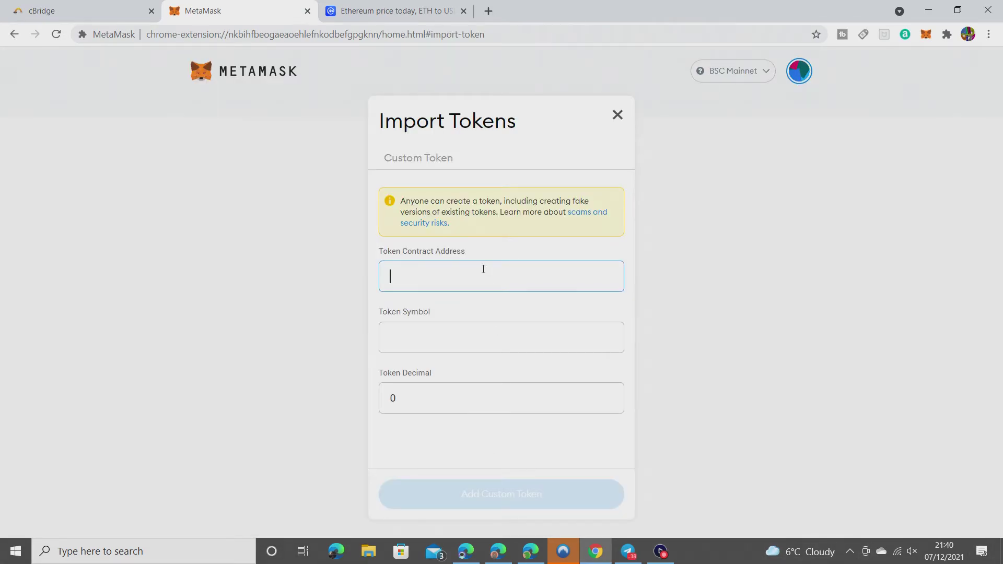
pyautogui.hotkey('ctrl', 'v')
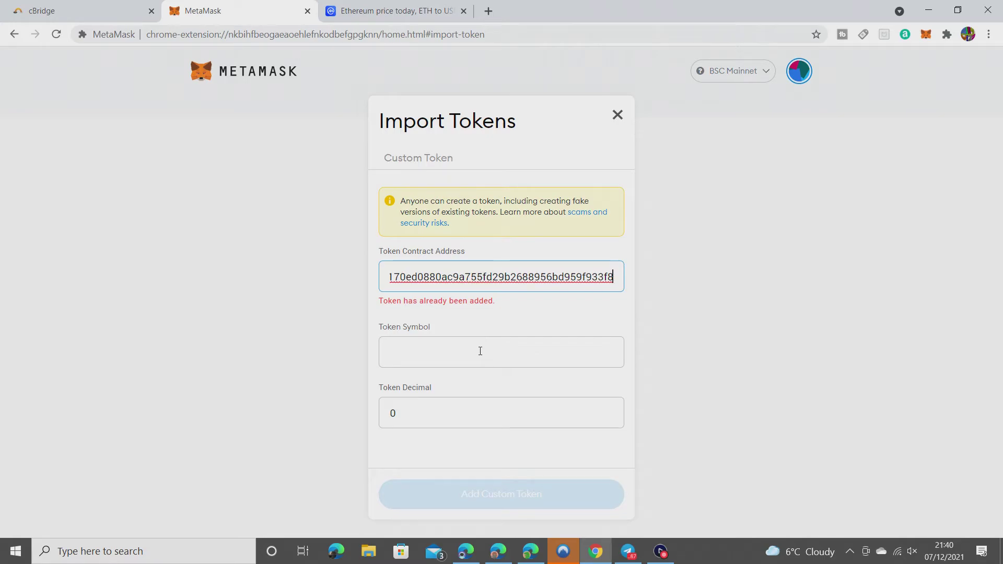
pyautogui.click(480, 350)
pyautogui.click(617, 115)
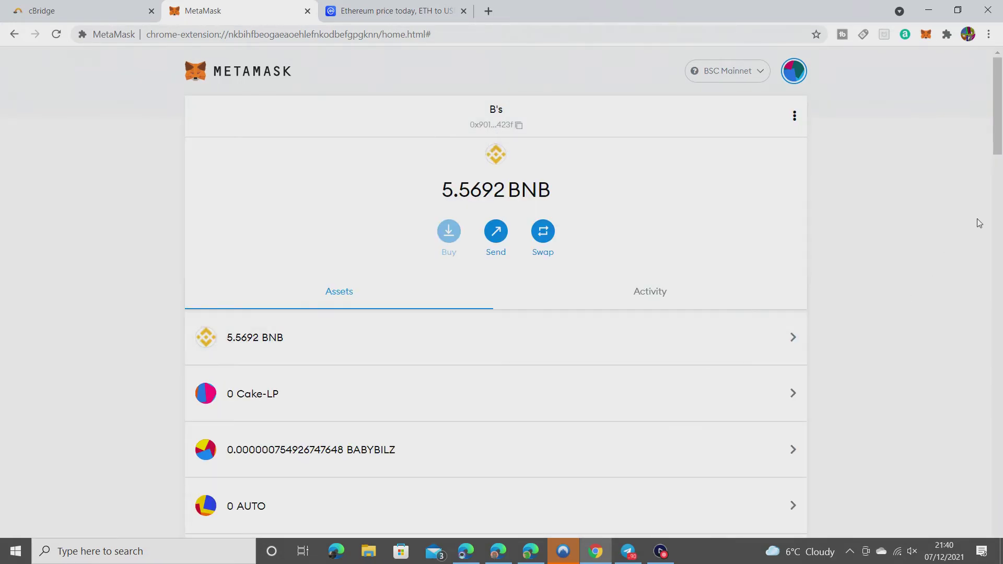
pyautogui.scroll(-1, 1000, 152)
pyautogui.scroll(-3, 1000, 152)
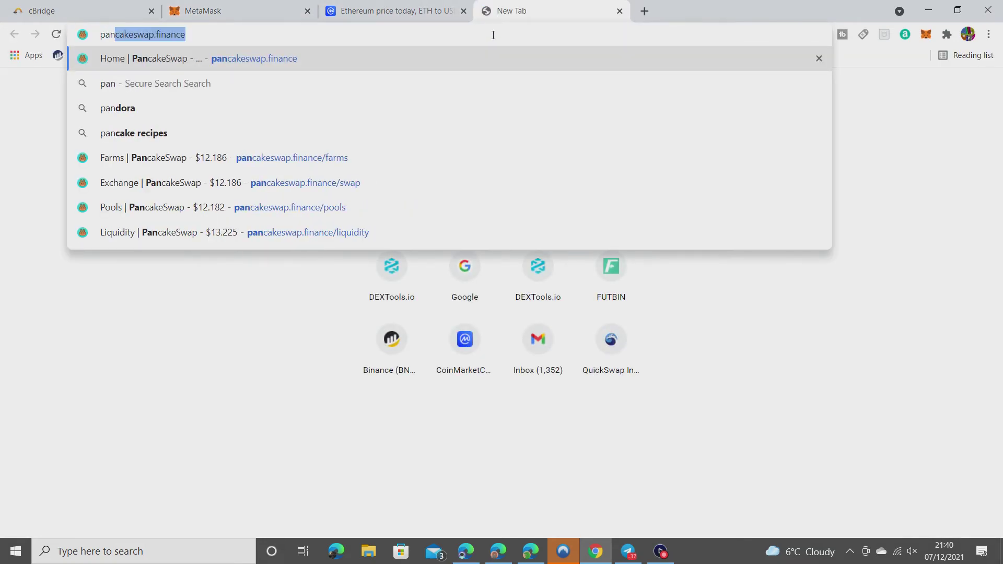
# Step: Load pancakeswap.finance and go to its Exchange page
pyautogui.write('ca')
pyautogui.press('Right')
pyautogui.press('Return')
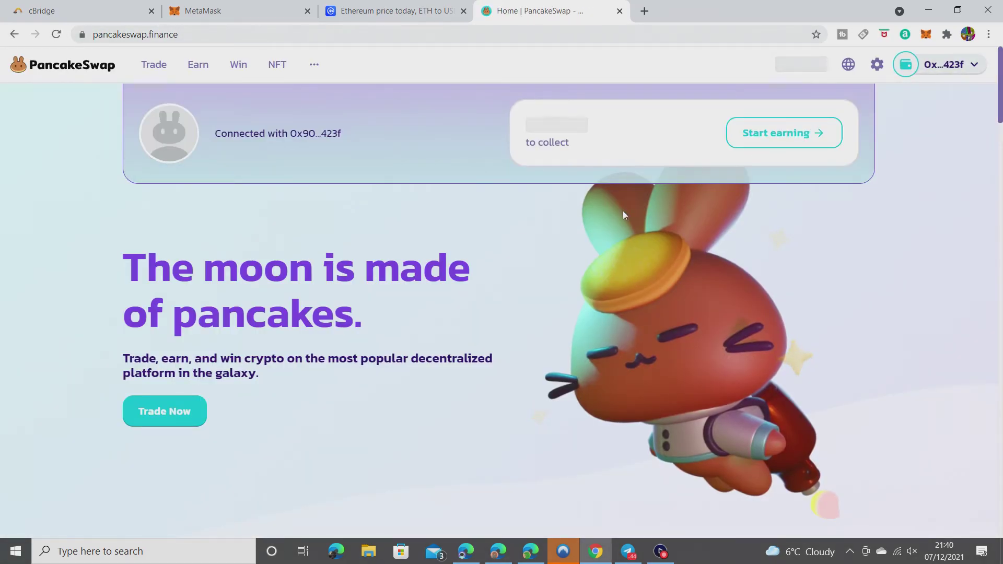
pyautogui.click(161, 104)
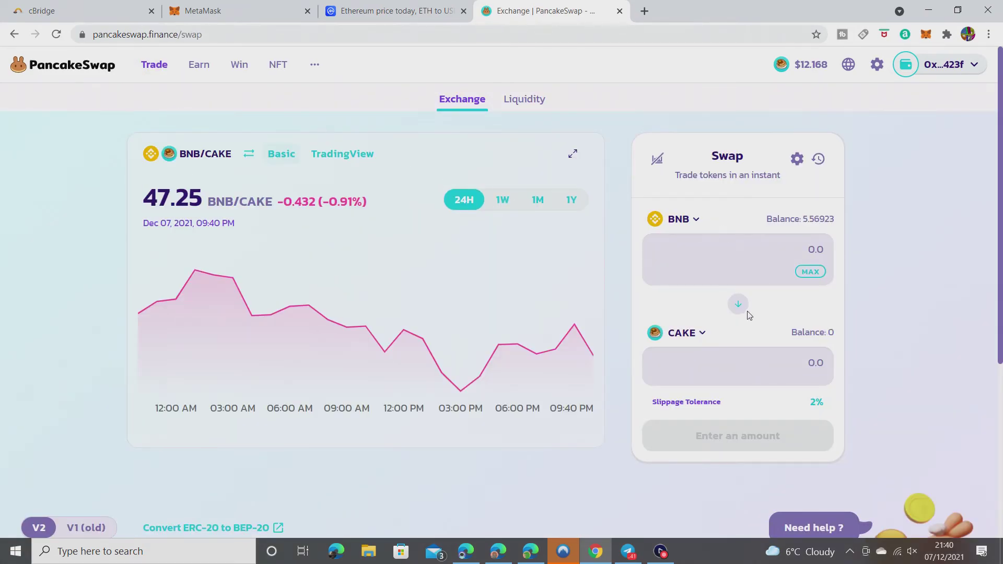
# Step: Paste the Ethereum contract into the token search, confirm it shows as ETH, and close the list
pyautogui.click(682, 333)
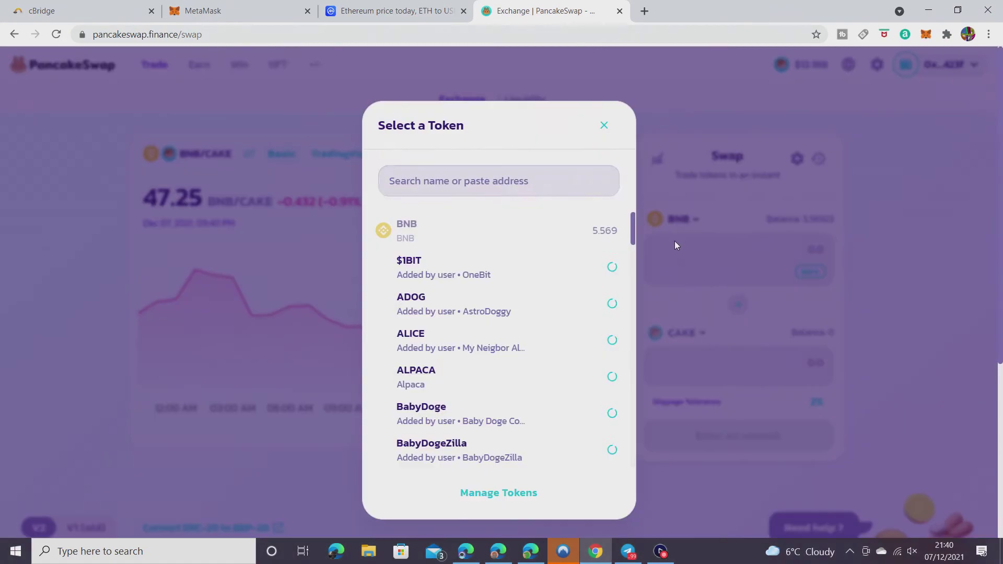
pyautogui.click(587, 180)
pyautogui.hotkey('ctrl', 'v')
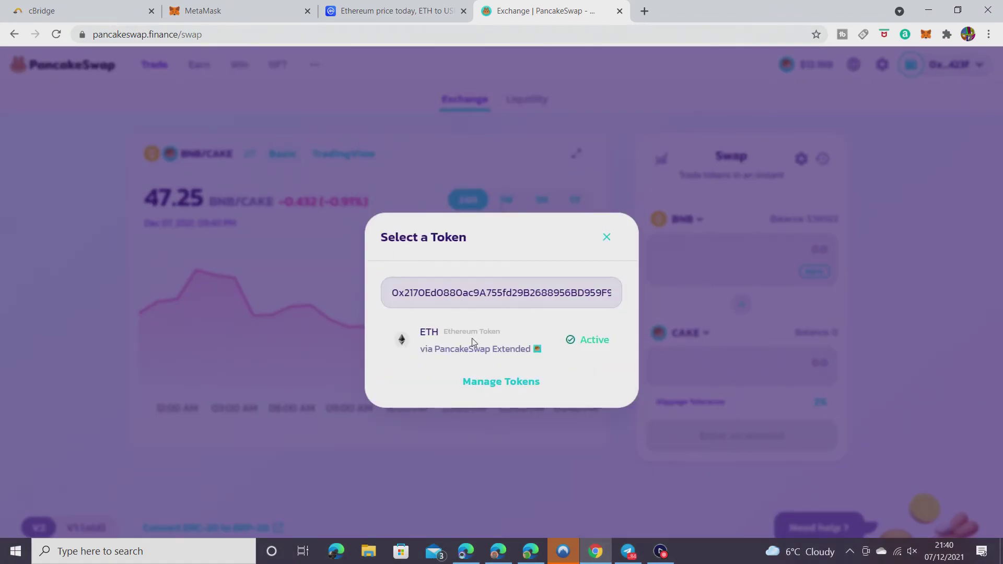
pyautogui.doubleClick(451, 343)
pyautogui.click(905, 353)
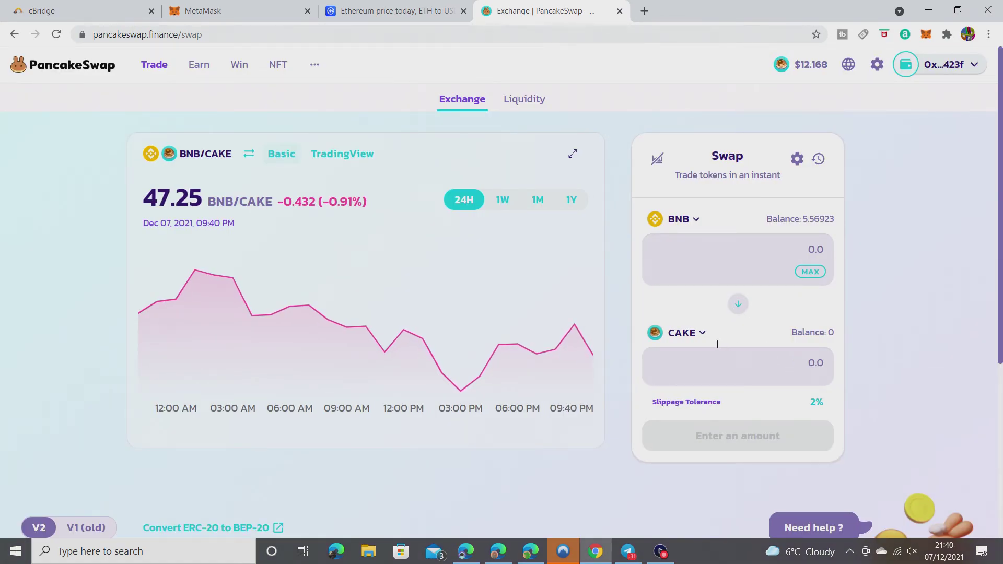
# Step: Choose ETH, flip the pair, and swap the full 0.0510633 ETH balance for about 0.37925 BNB
pyautogui.click(684, 335)
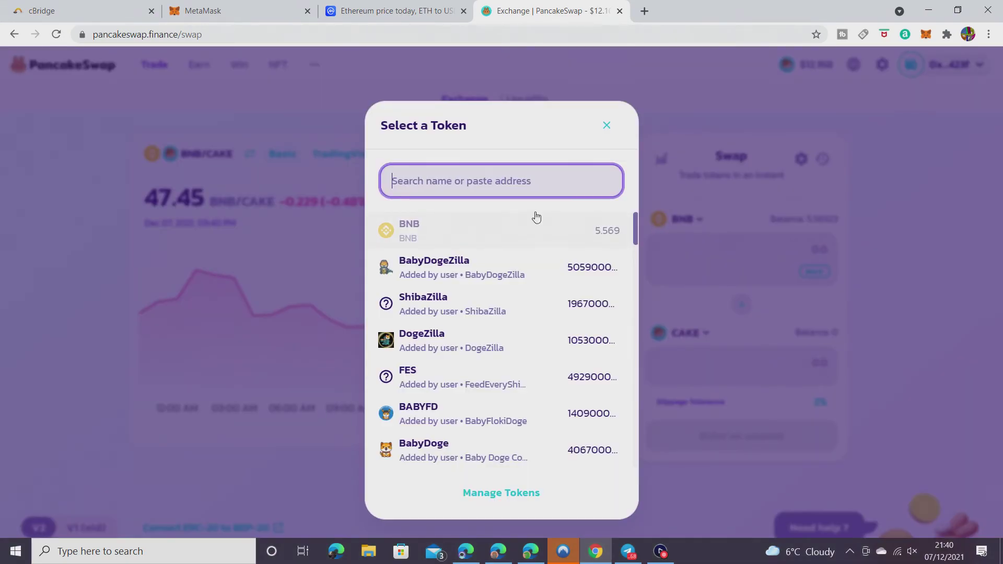
pyautogui.write('etg')
pyautogui.press('BackSpace')
pyautogui.write('h')
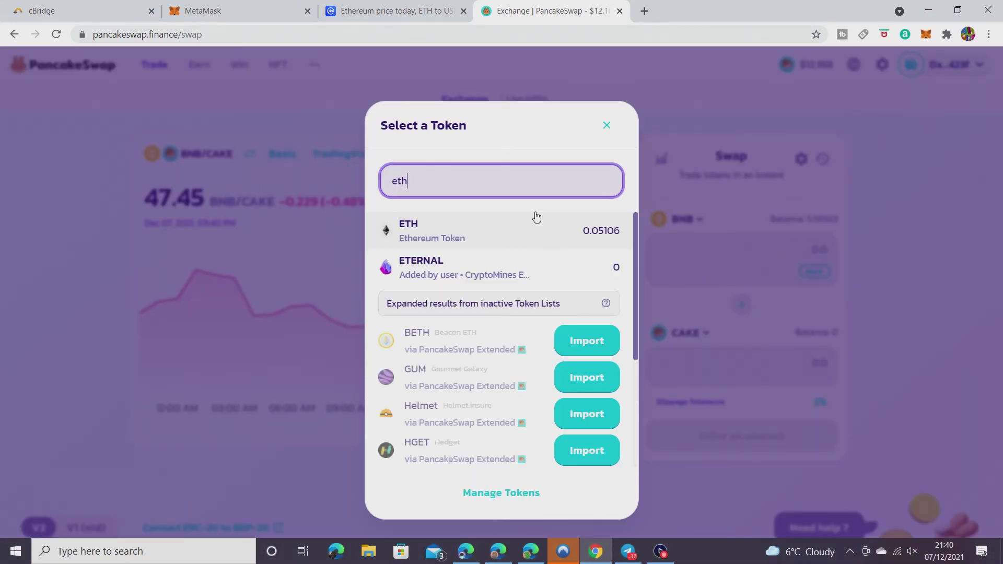
pyautogui.click(490, 231)
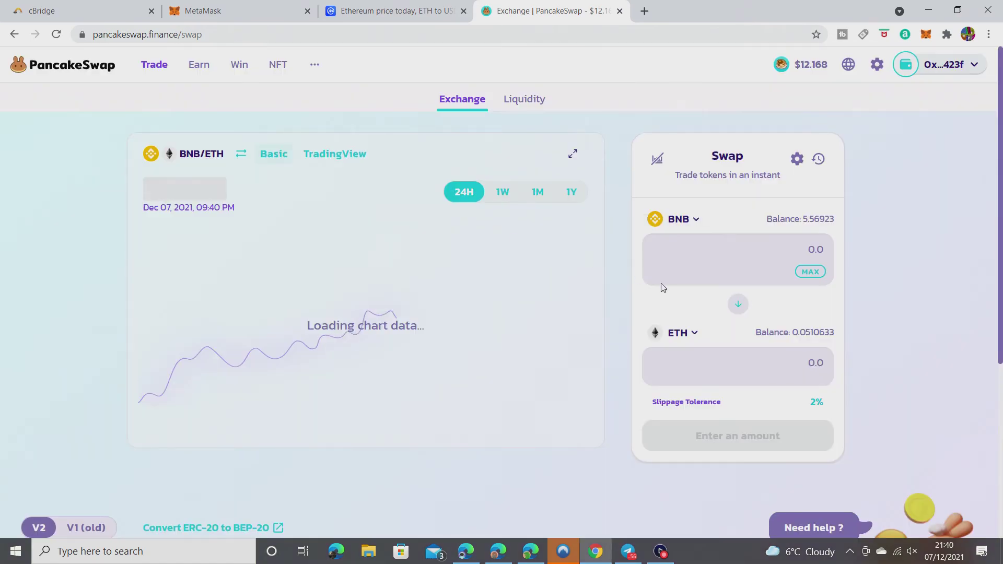
pyautogui.click(737, 304)
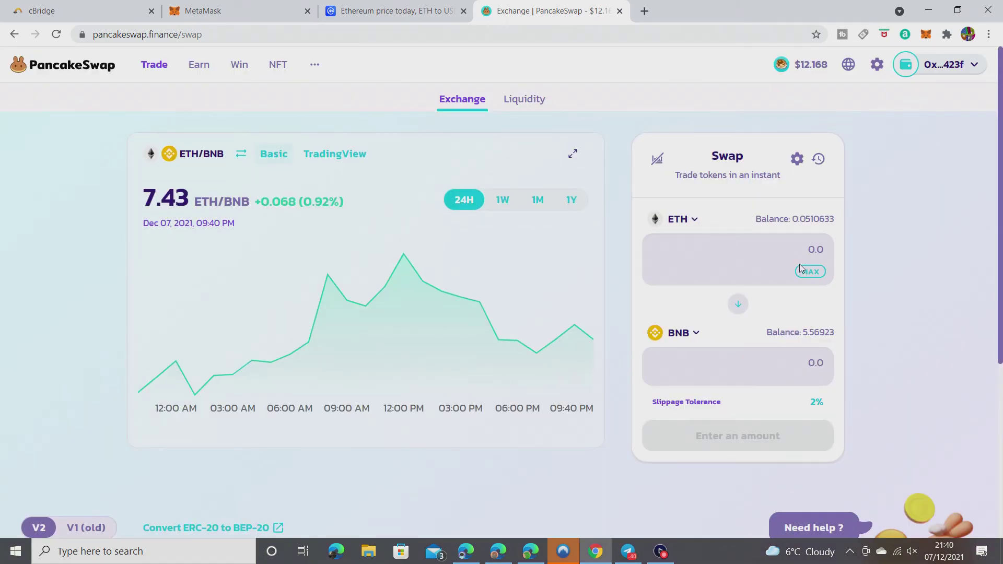
pyautogui.click(811, 272)
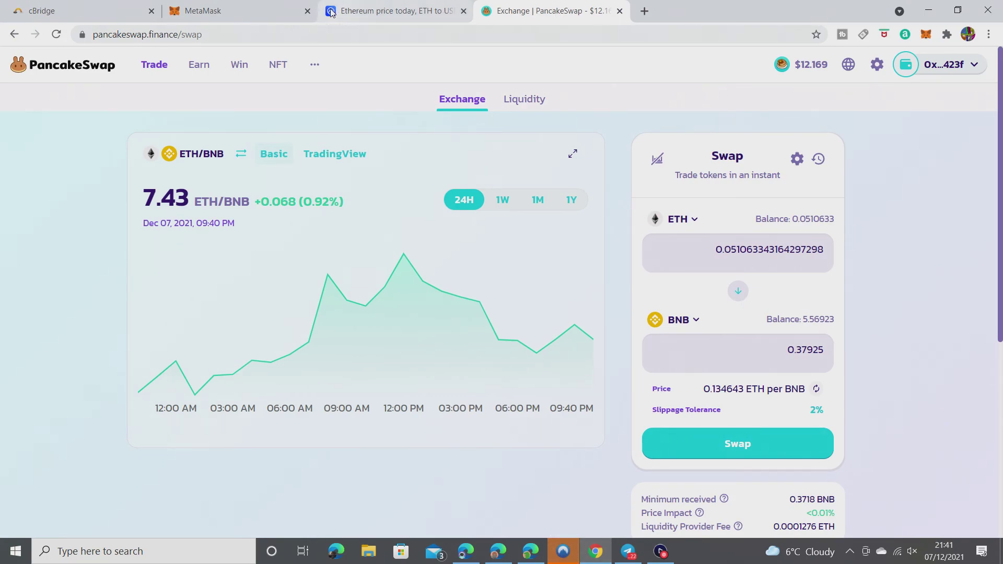
# Step: Return to cBridge and close the source chain list unchanged, leaving the BSC to Ethereum Mainnet transfer
pyautogui.click(140, 13)
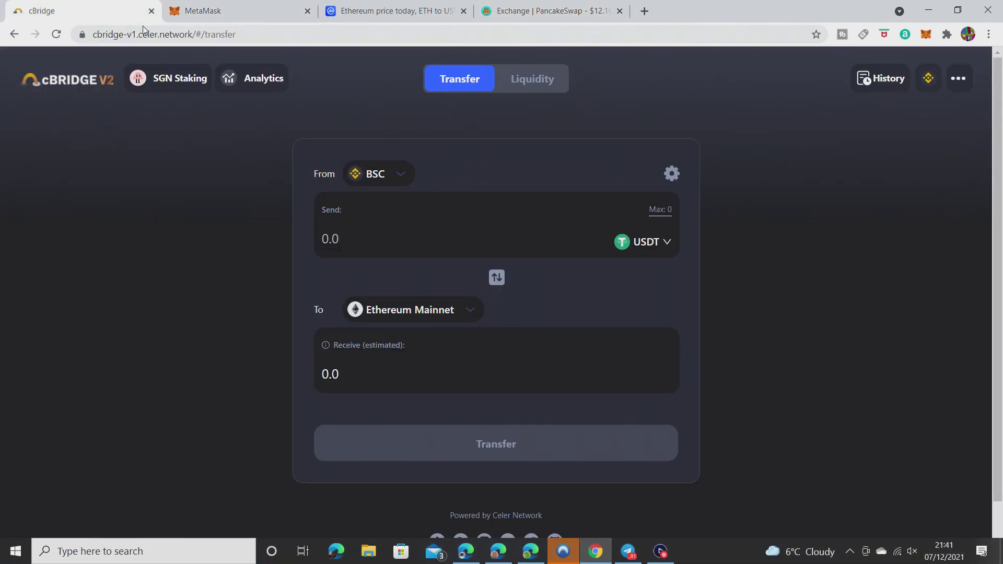
pyautogui.click(401, 174)
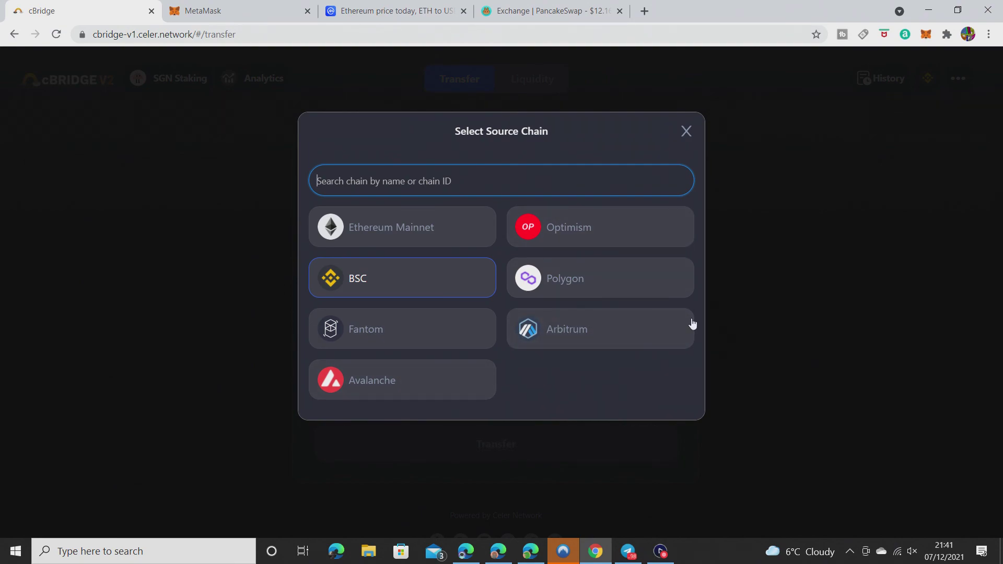
pyautogui.click(686, 131)
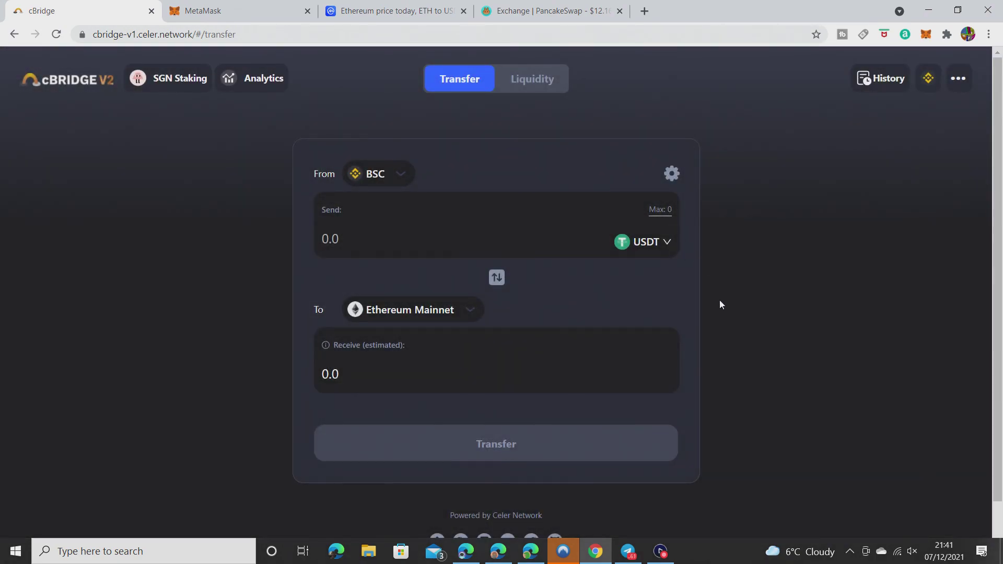